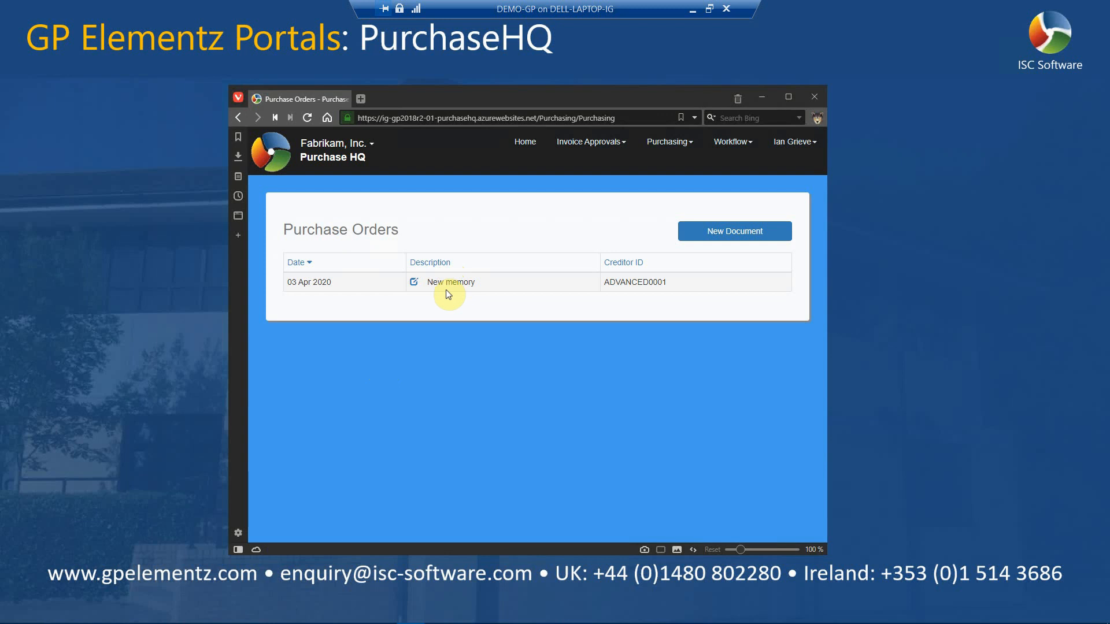
- Create a new purchase order for creditor ADVANCED0001 - Advanced Office Systems with the description "New server"
left_click(725, 231)
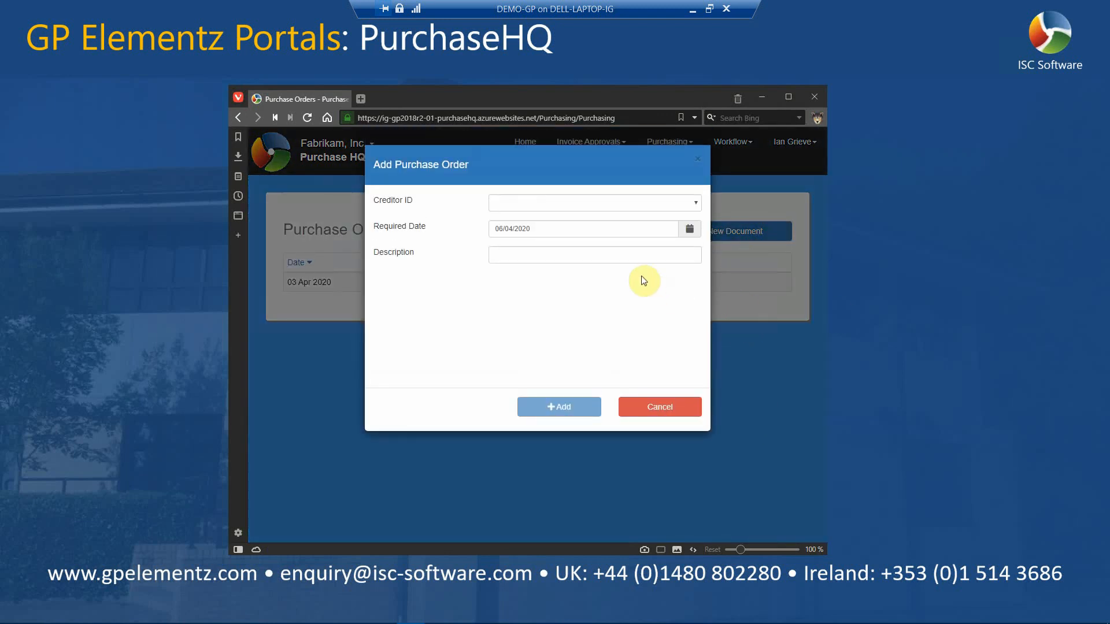
left_click(542, 207)
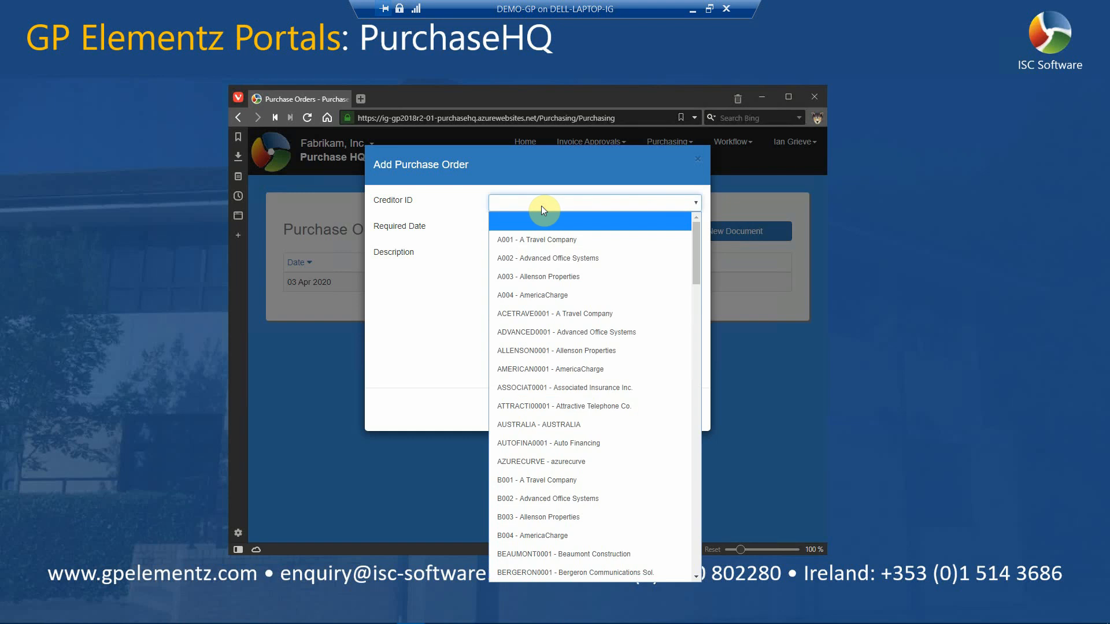
left_click(604, 333)
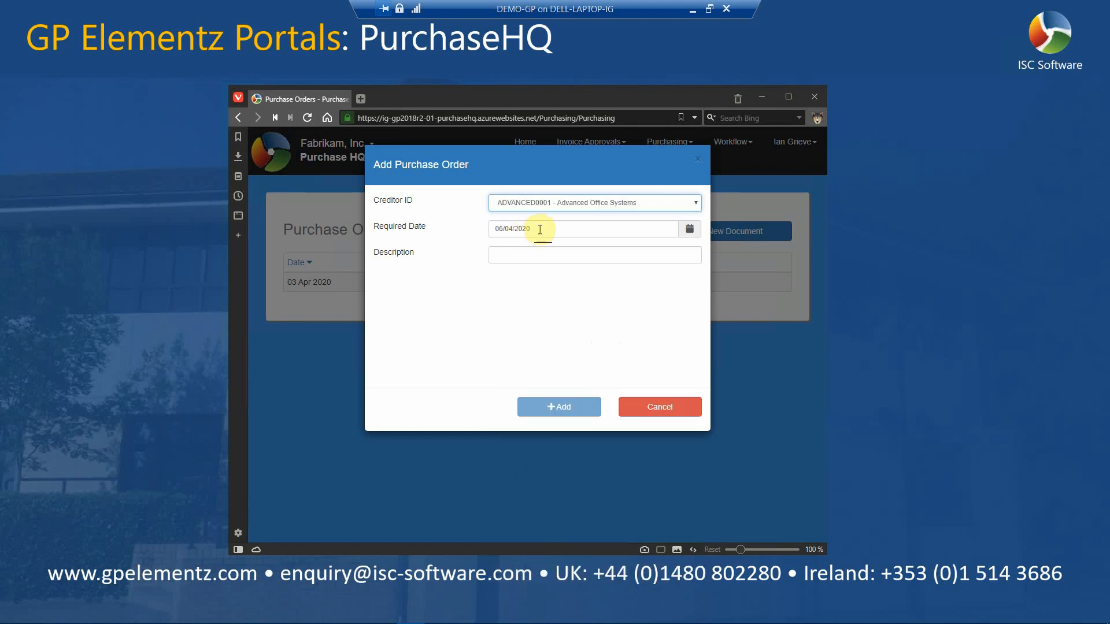
left_click(520, 253)
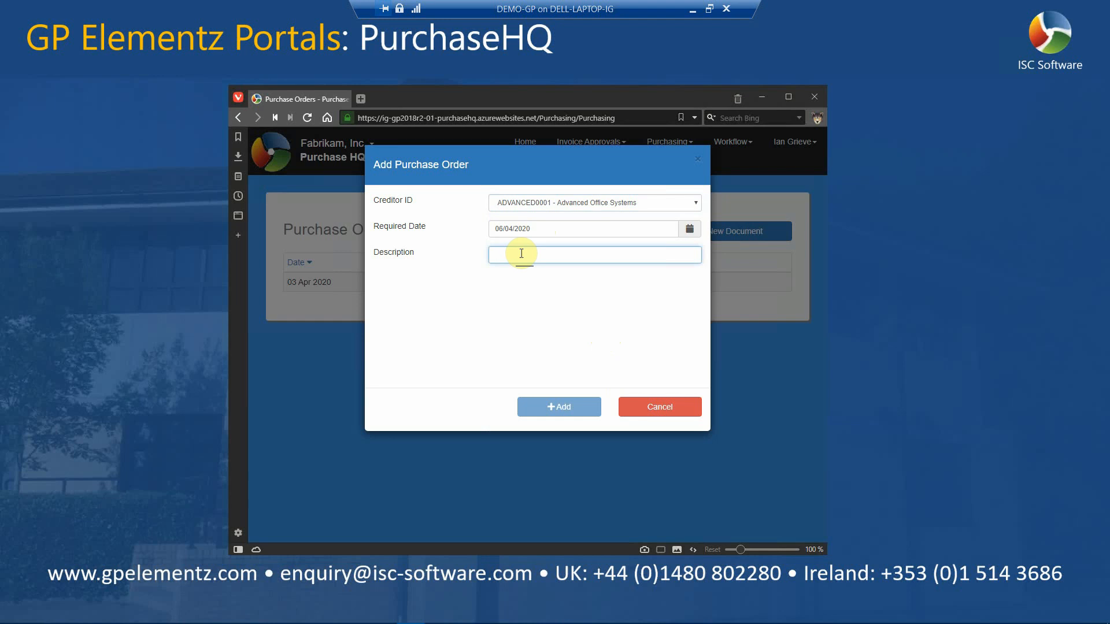
type("New server")
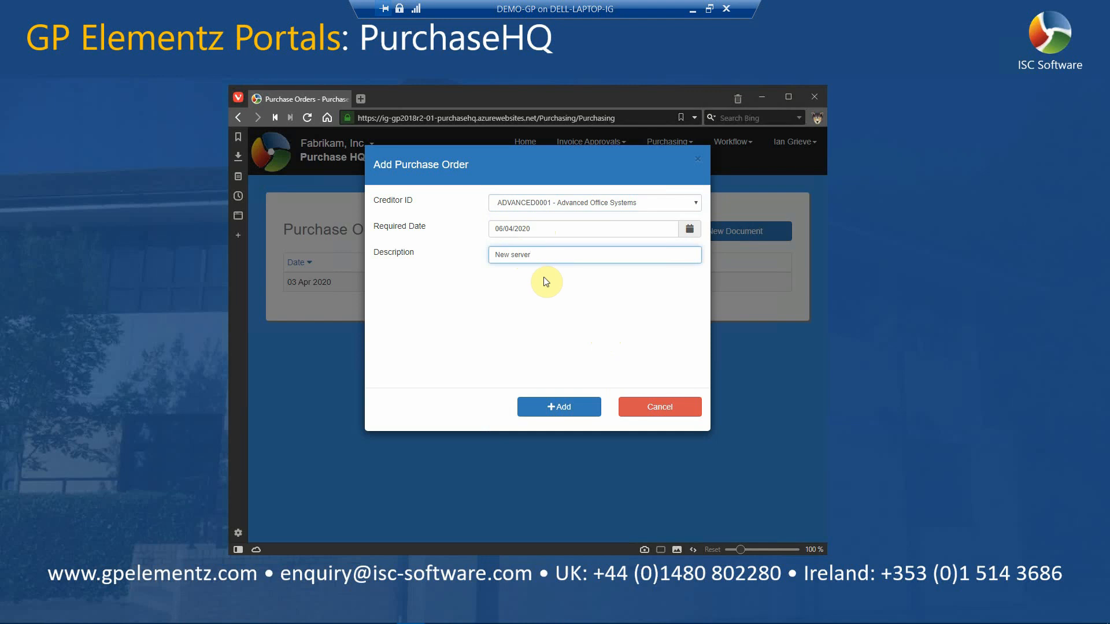
left_click(565, 412)
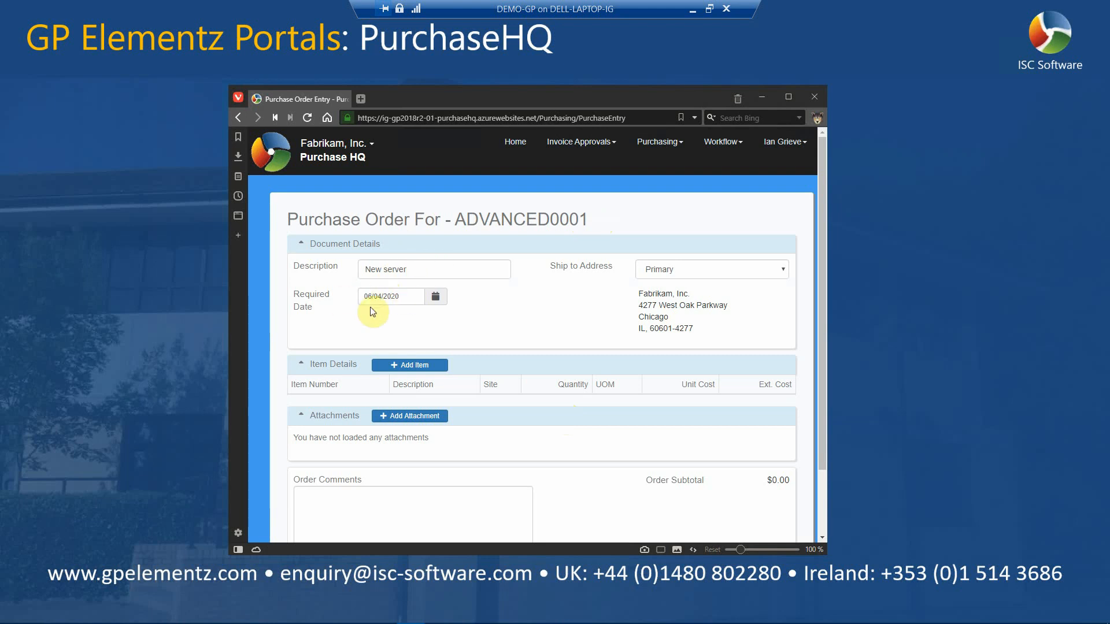
- Set the purchase order's required date to 21/04/2020 and its ship-to address to INTERNATIONAL-A
left_click(383, 299)
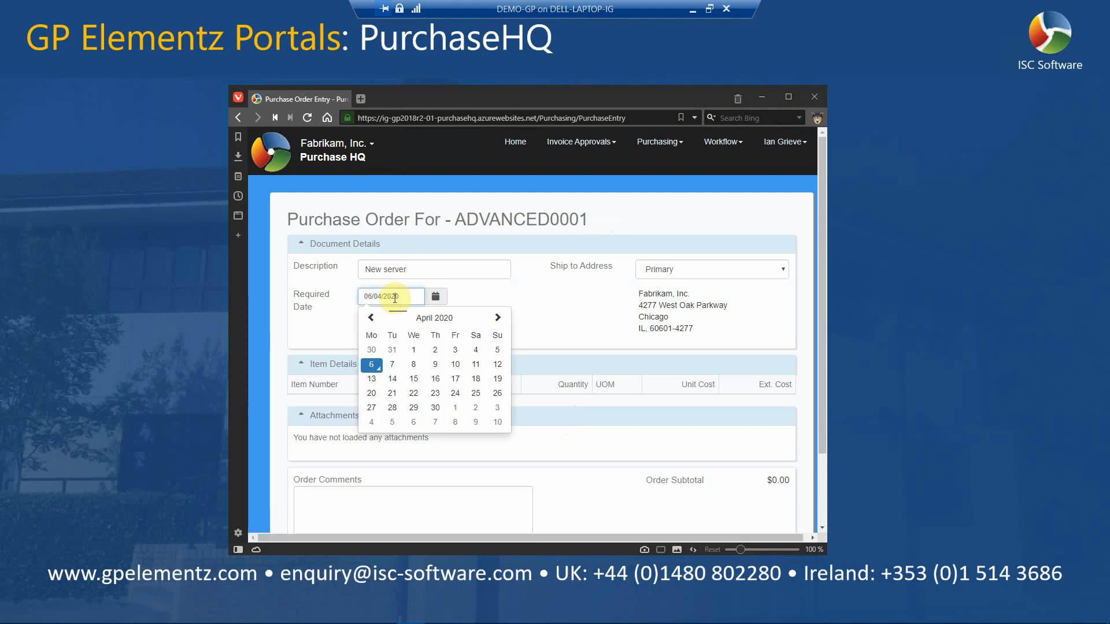
left_click(393, 394)
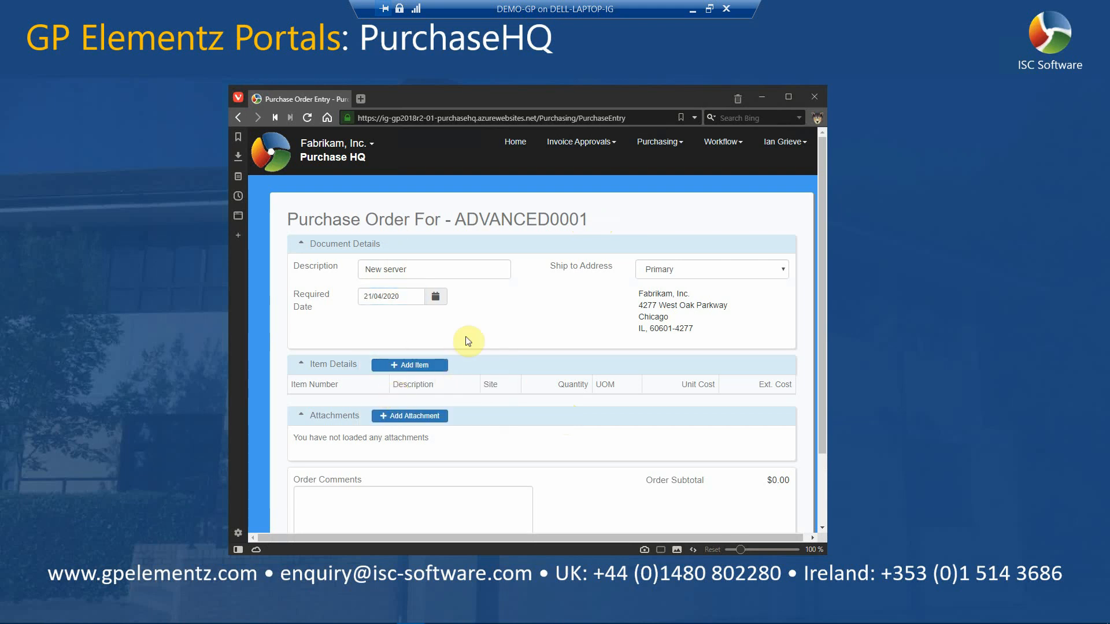
left_click(649, 273)
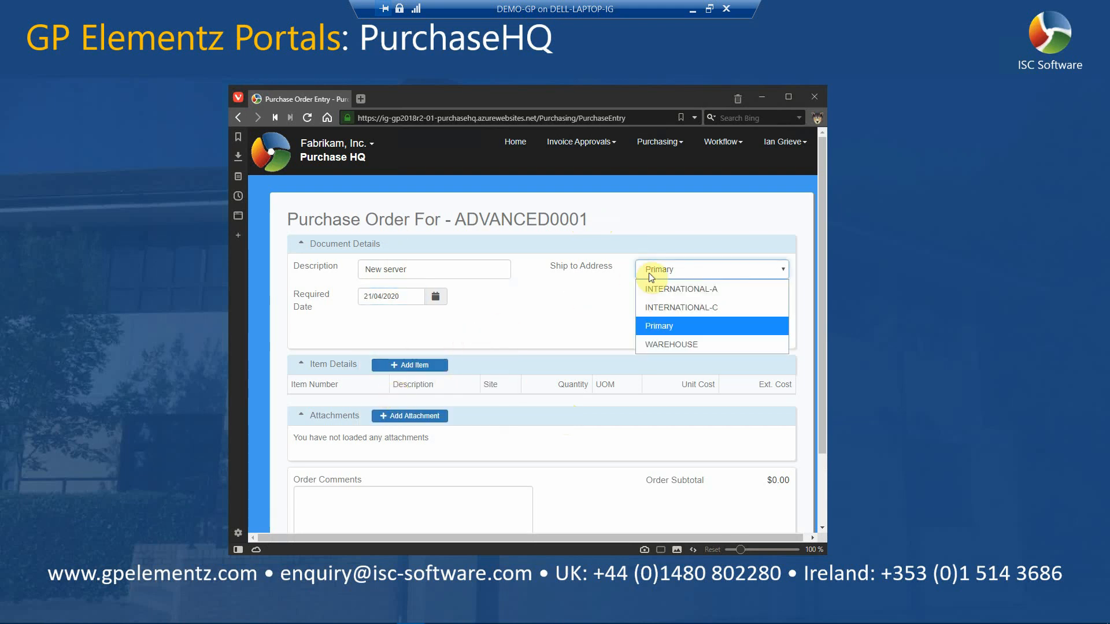
left_click(715, 291)
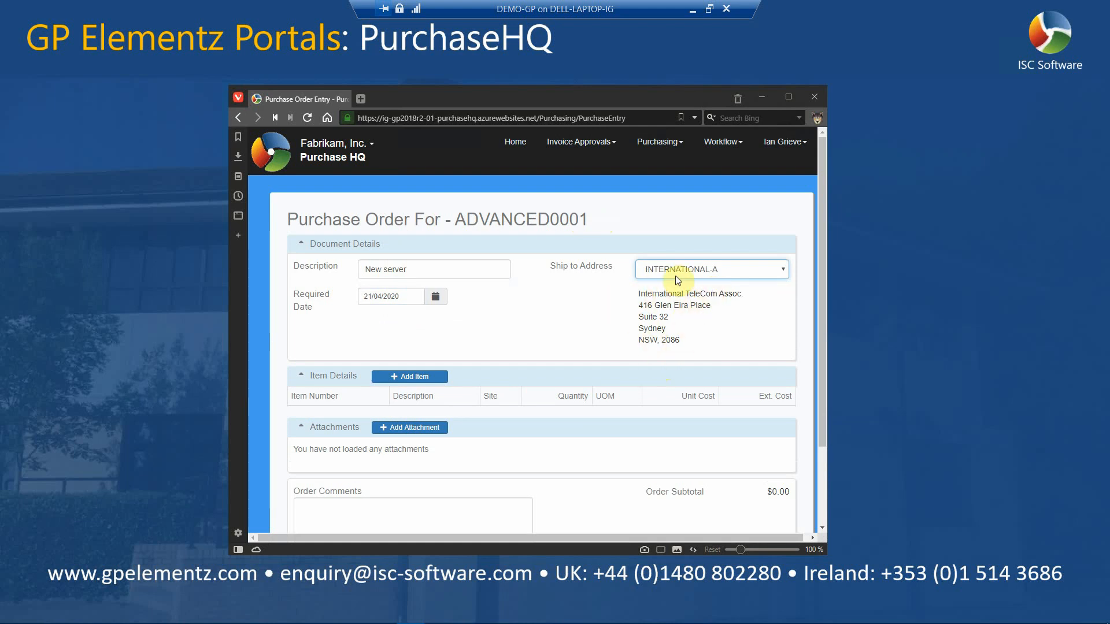
- Look up items matching "serv" for the order and choose item 2-A3284A, Dual Core Server
left_click(458, 380)
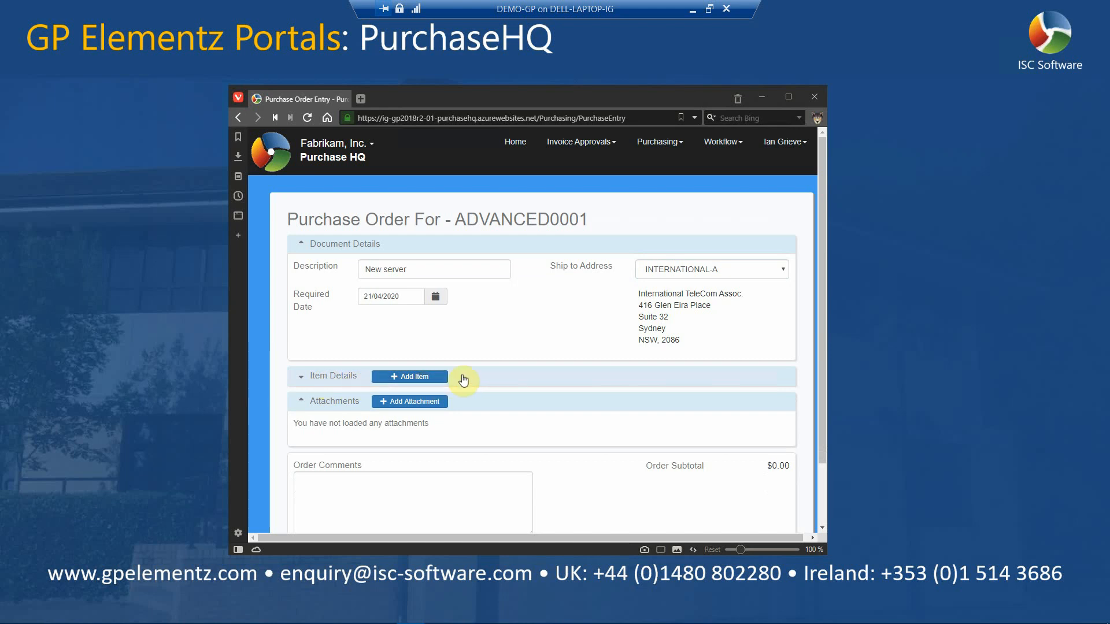
left_click(405, 376)
left_click(424, 221)
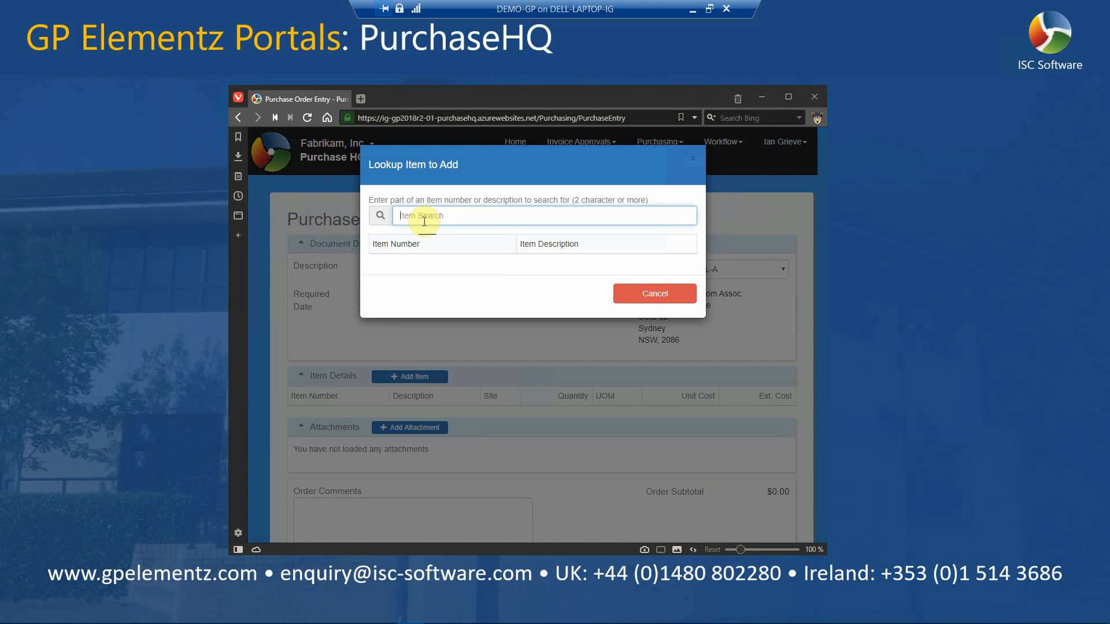
type("see")
type("v")
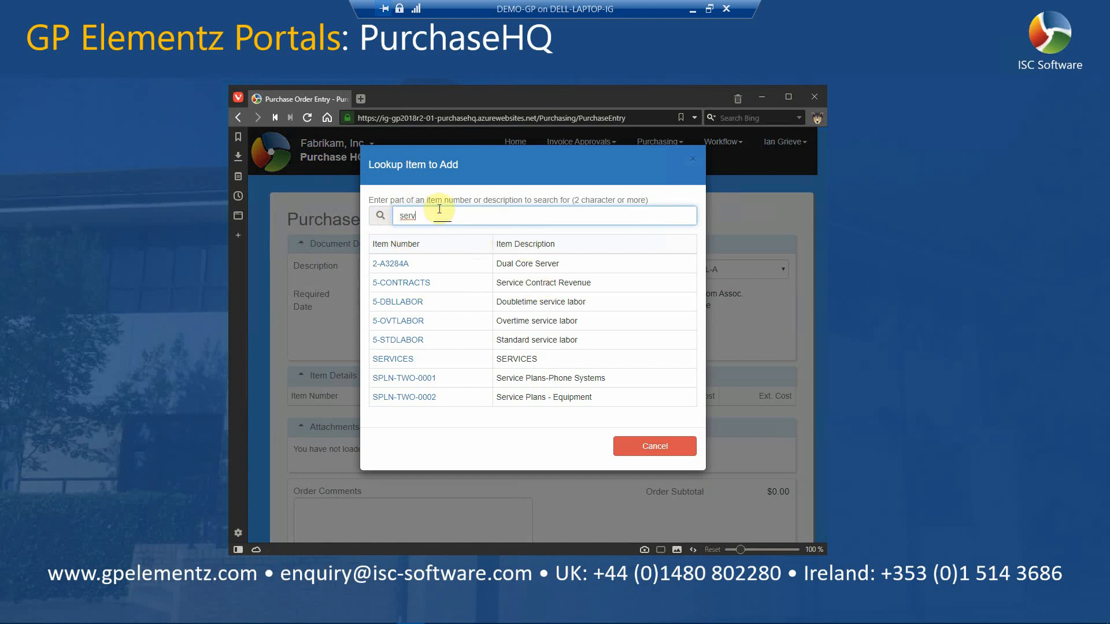
left_click(390, 264)
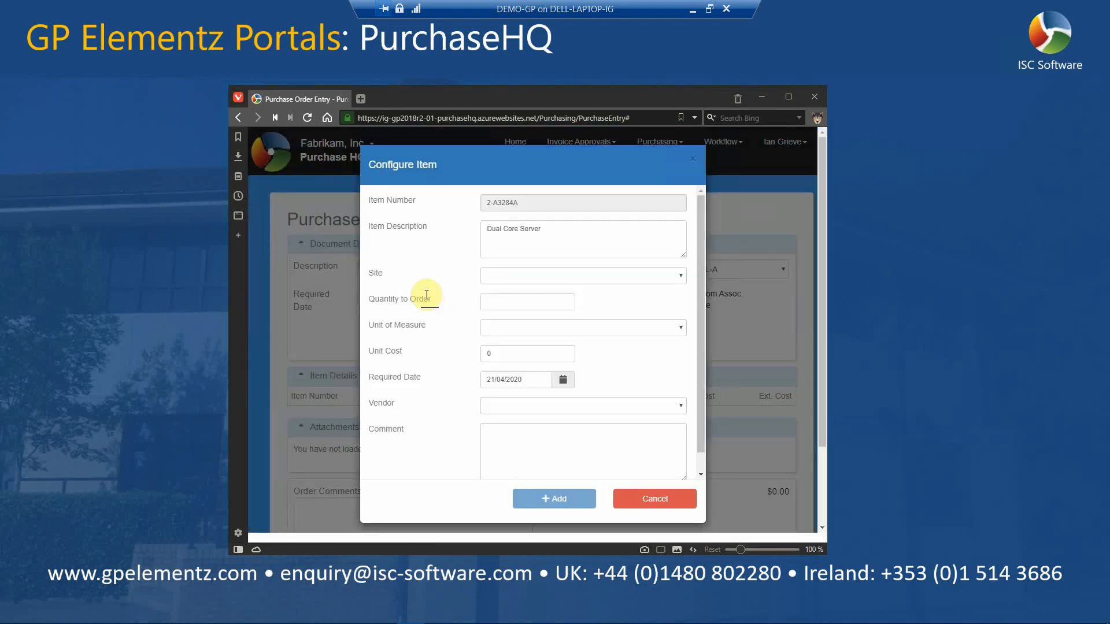
- Configure the server item with site NORTH - North store, a quantity to order of 2 and unit of measure Each
left_click(505, 278)
key("n")
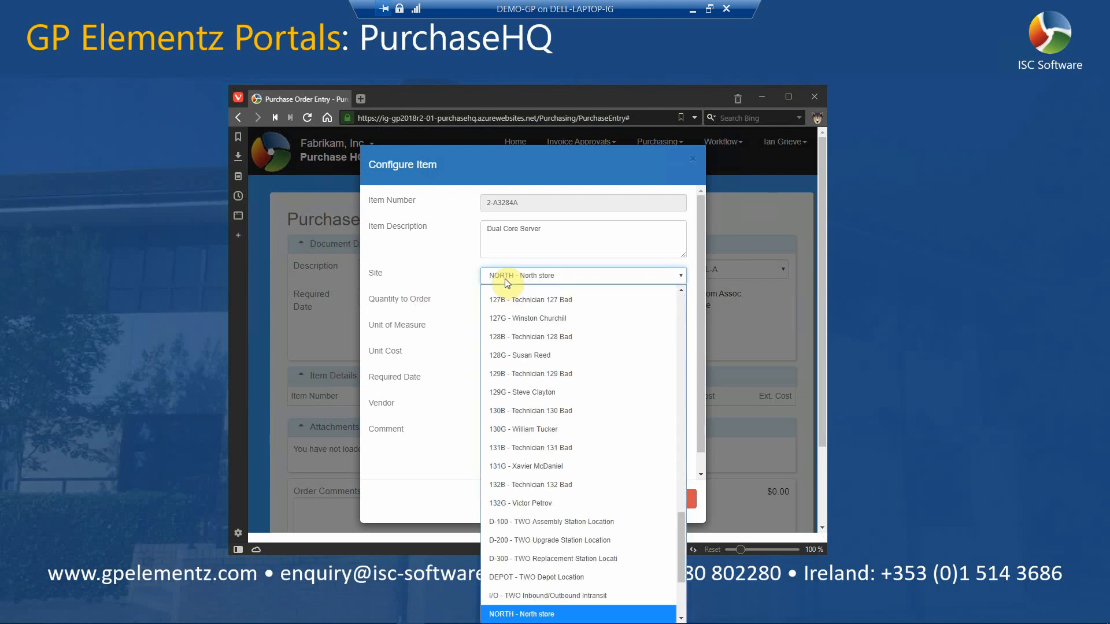
key("Return")
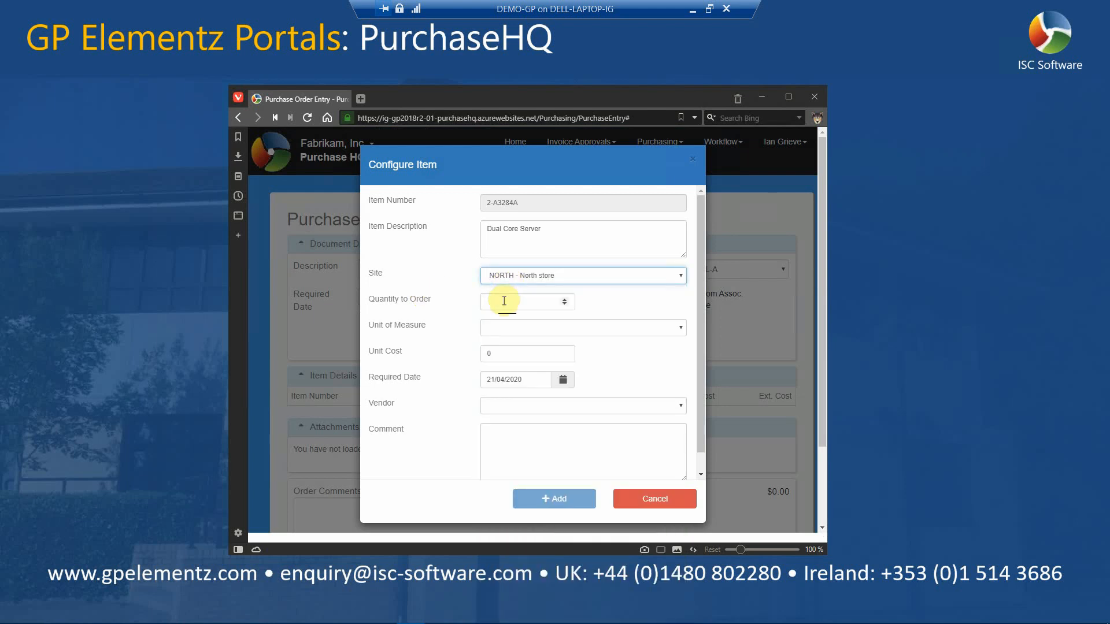
left_click(565, 301)
type("1")
left_click(565, 299)
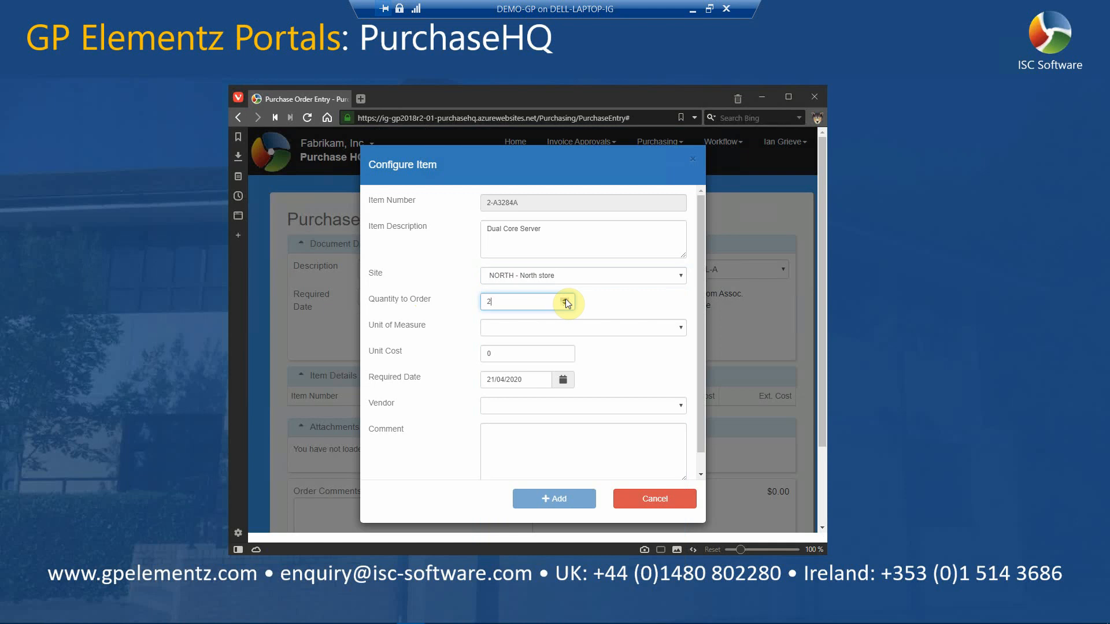
left_click(571, 329)
left_click(546, 365)
- Set the server's unit cost to 640 and add the item to the purchase order without a comment
left_click(488, 354)
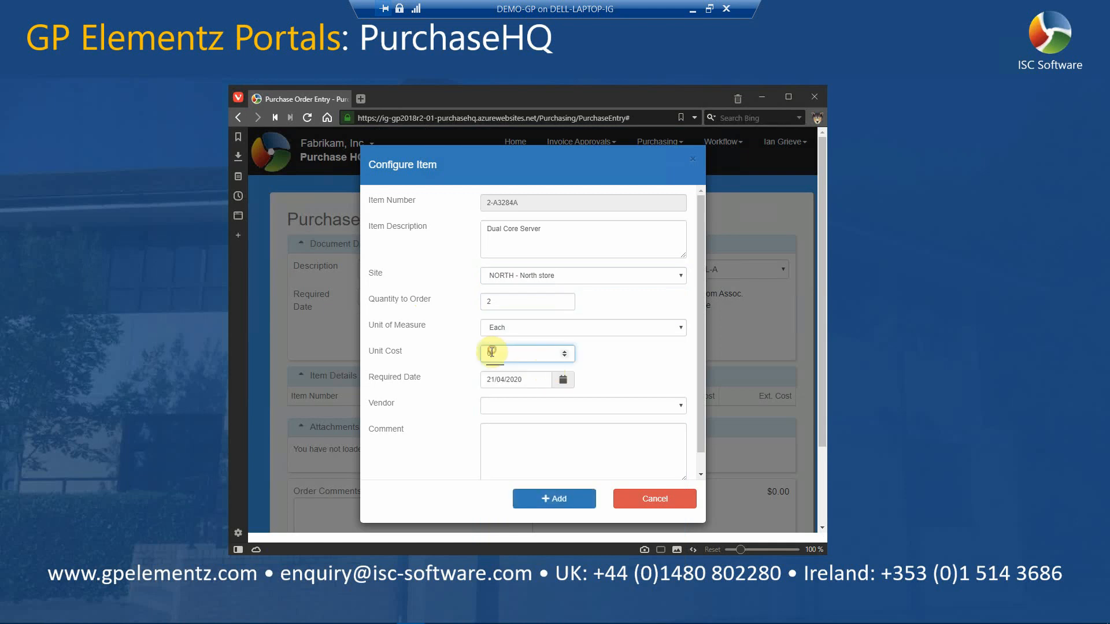
type("64")
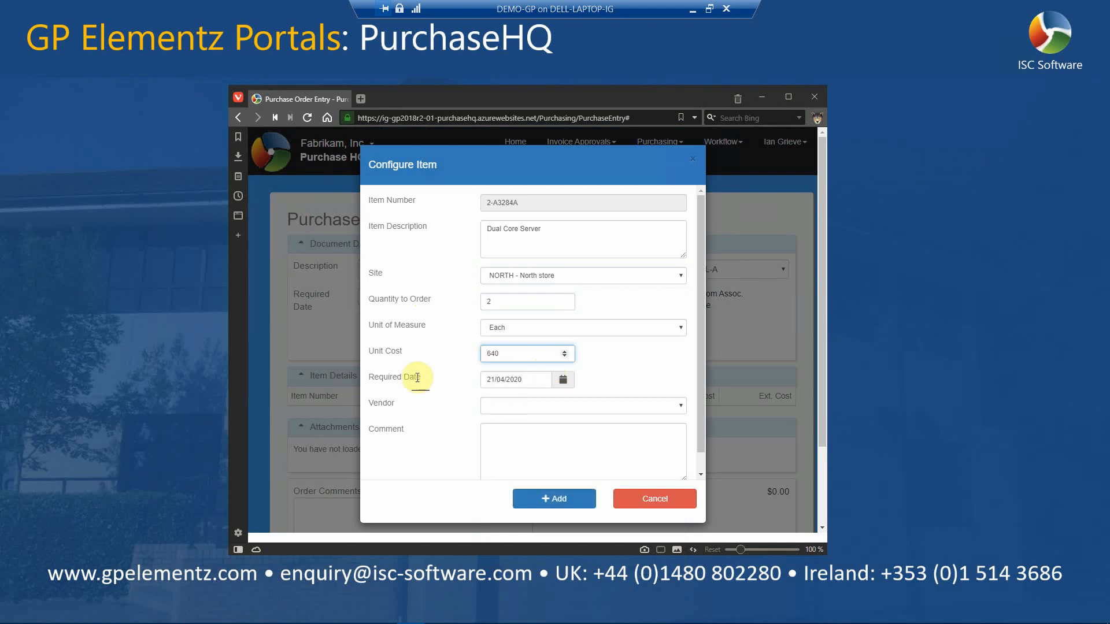
left_click(530, 452)
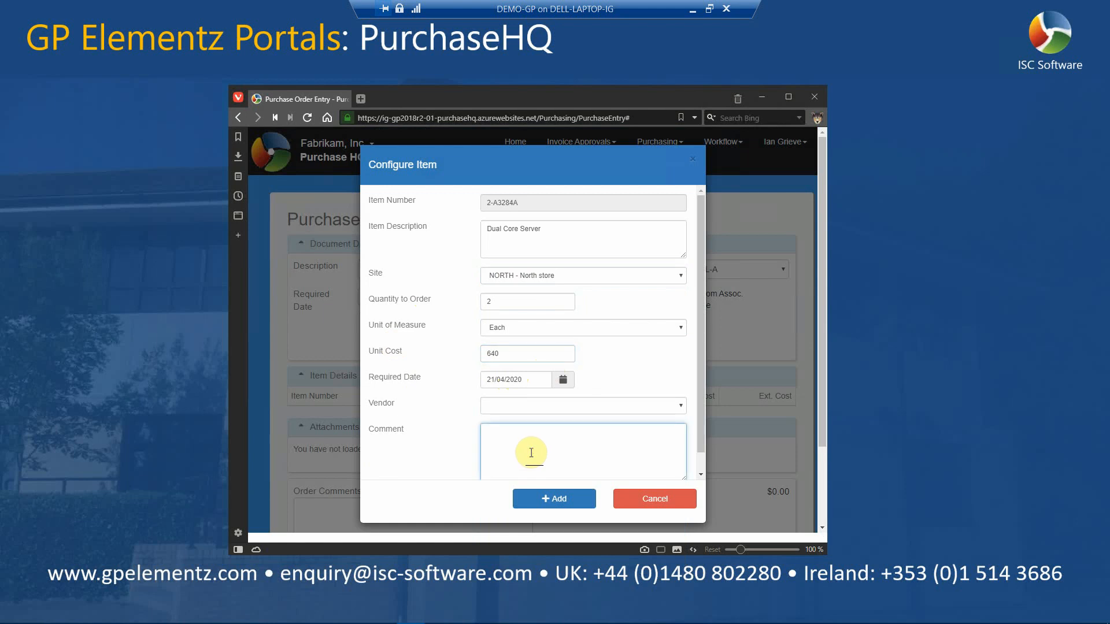
left_click(540, 504)
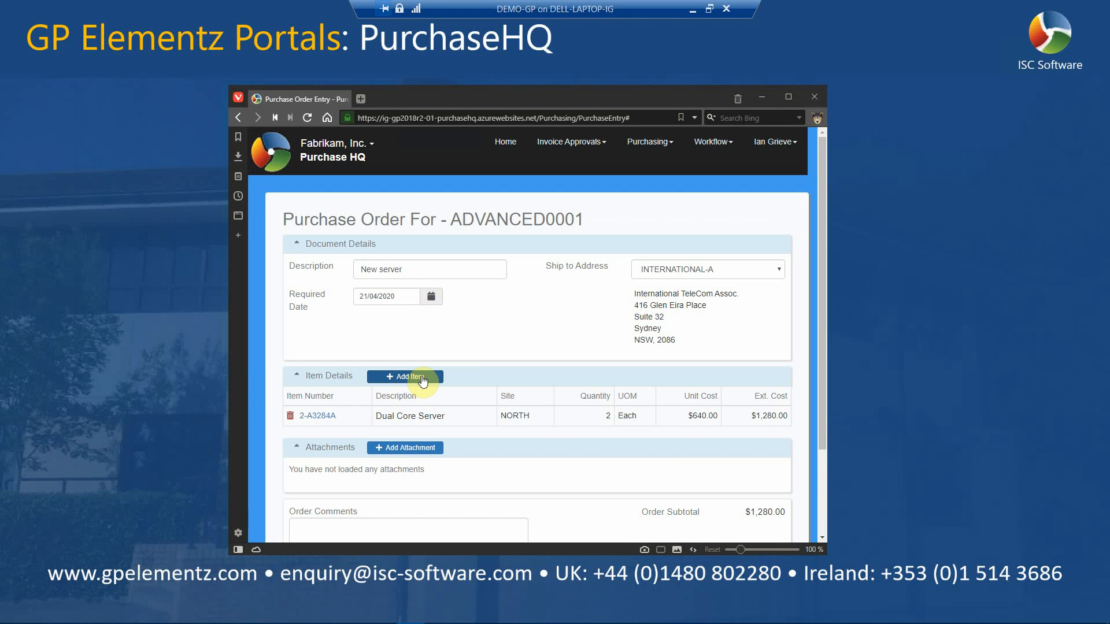
- Submit the purchase order to Dynamics GP with the approver comment "Please approve servers for GP upgrade." and close the submission notice
scroll(423, 381, "down", 1)
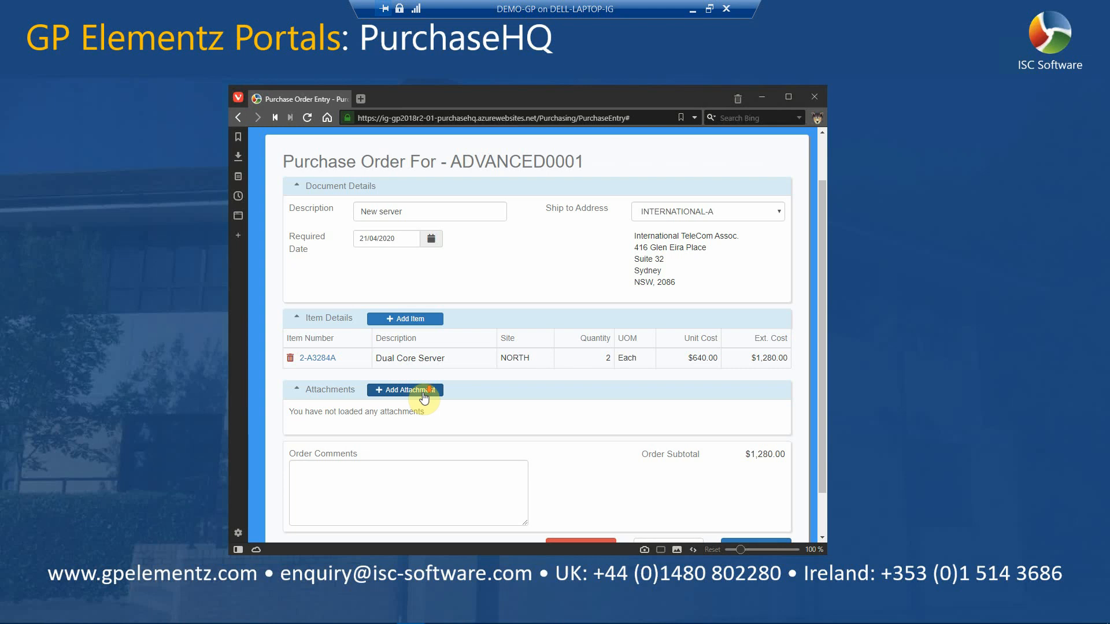
scroll(425, 405, "down", 1)
left_click(396, 435)
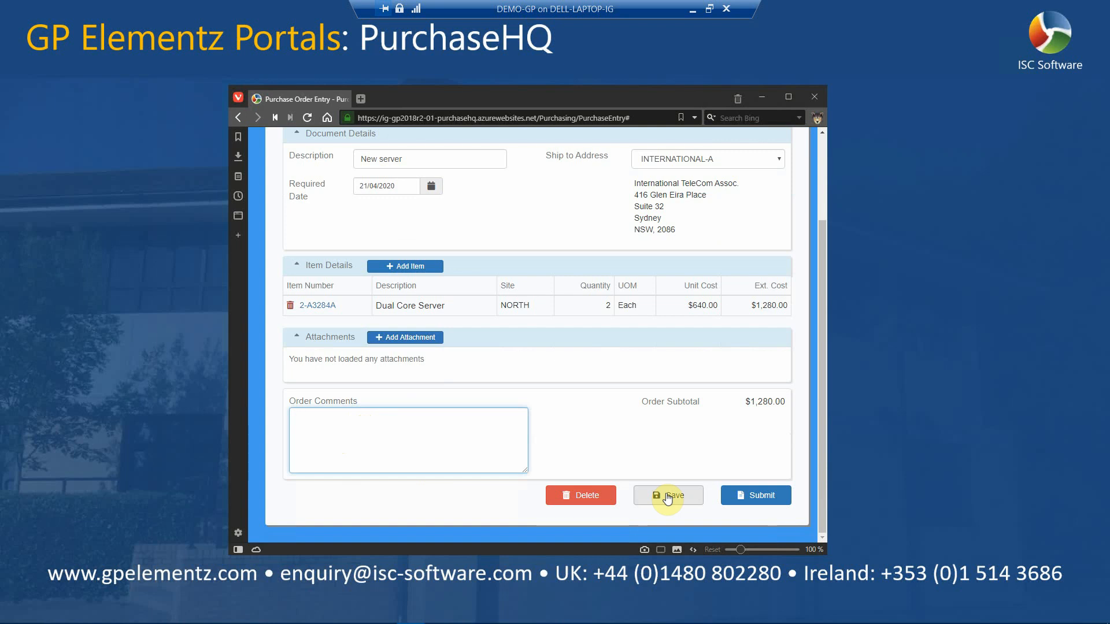
left_click(762, 498)
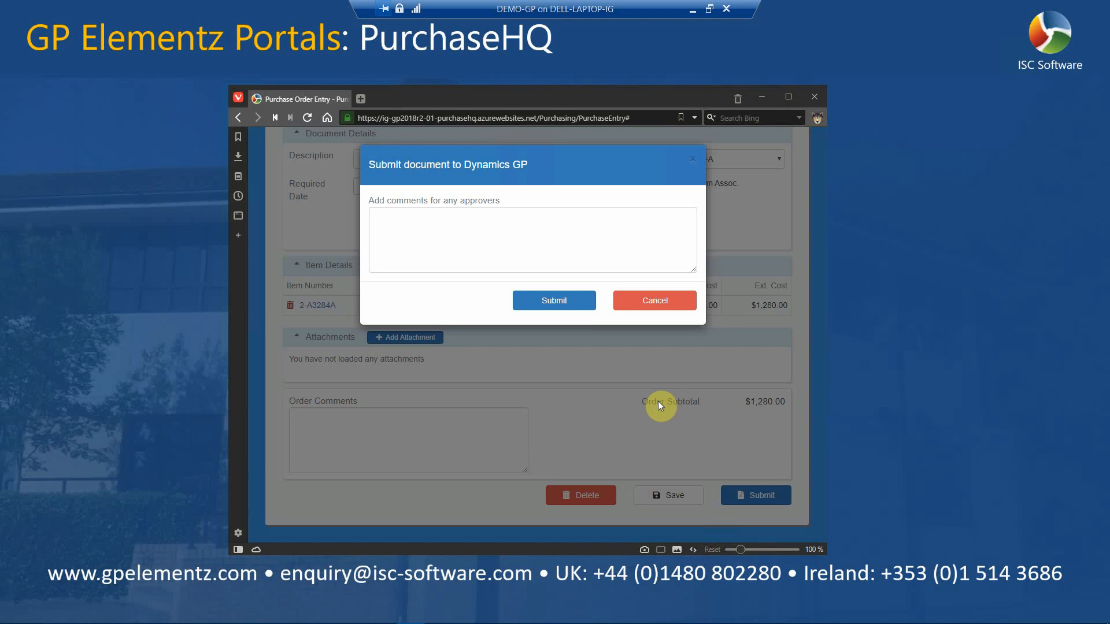
left_click(500, 228)
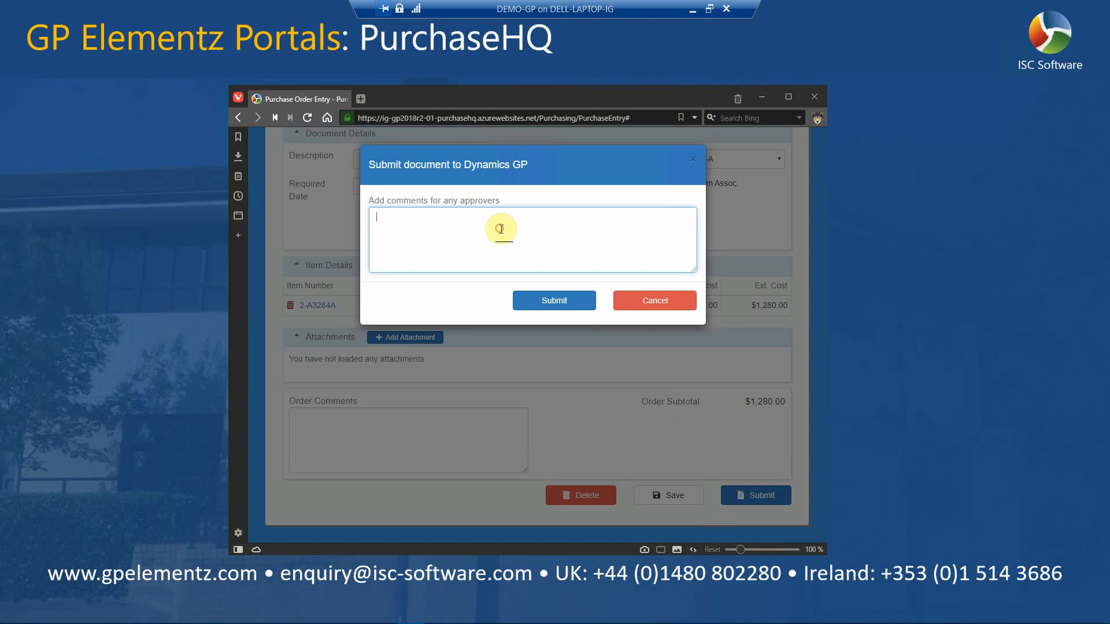
type("Please approve servers for GP upgrade.")
left_click(550, 302)
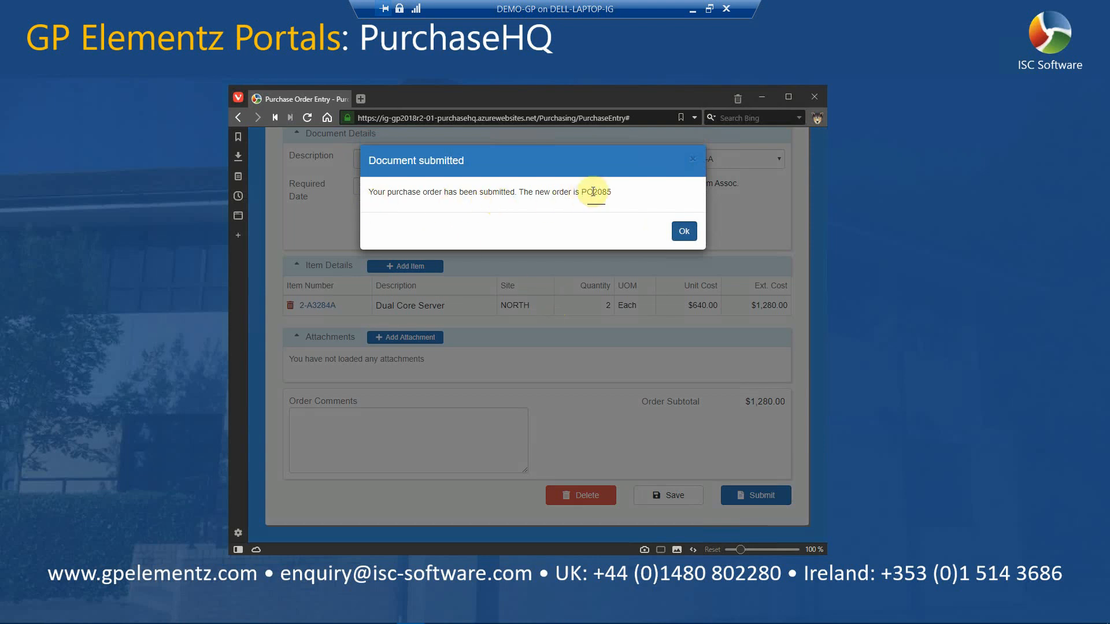
left_click(683, 234)
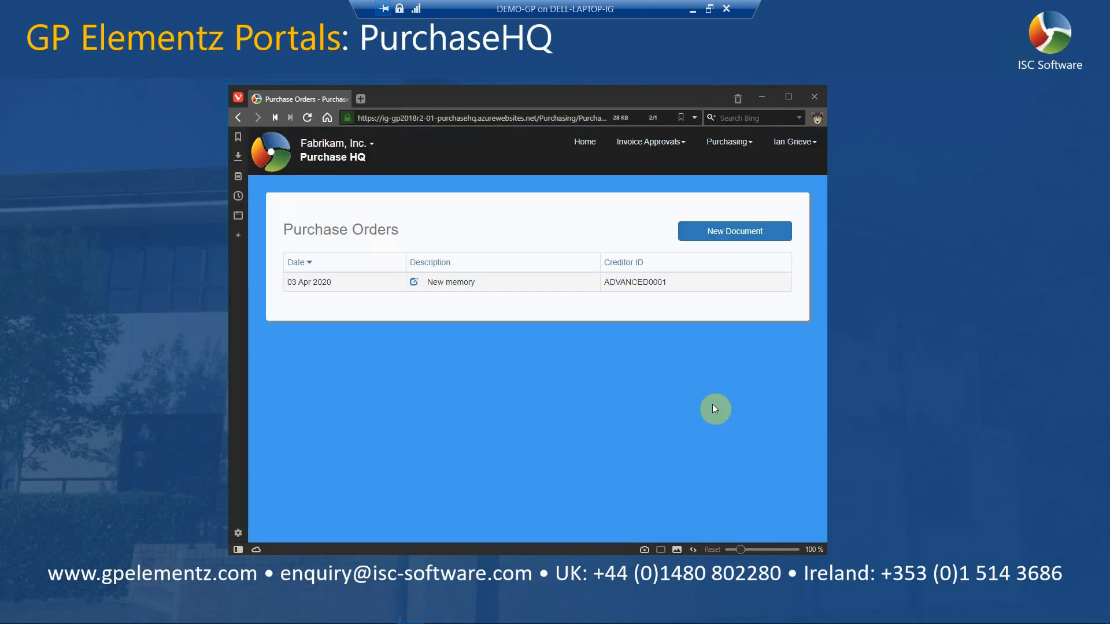